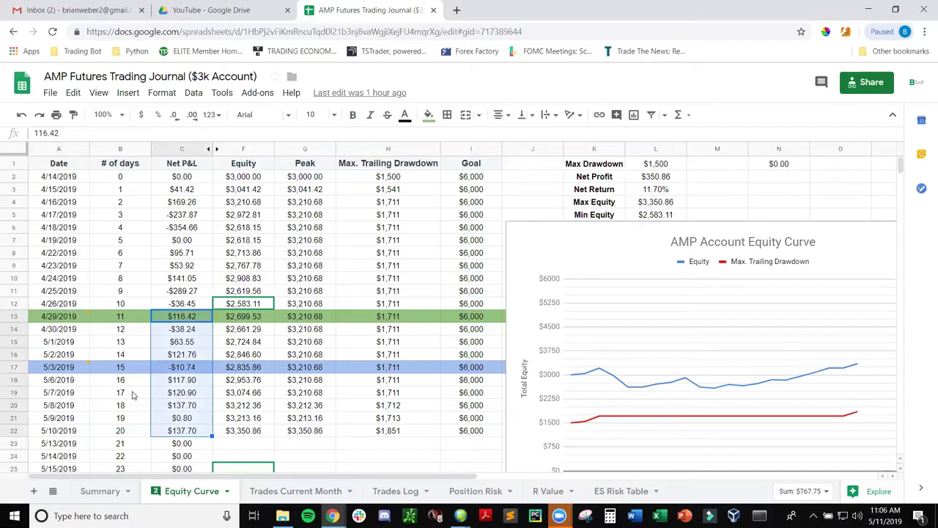
- Examine the highlighted 5/3/2019 row with its scaling plan comment, the daily results around it and the AMP Account Equity Curve chart
mouse_move(67, 370)
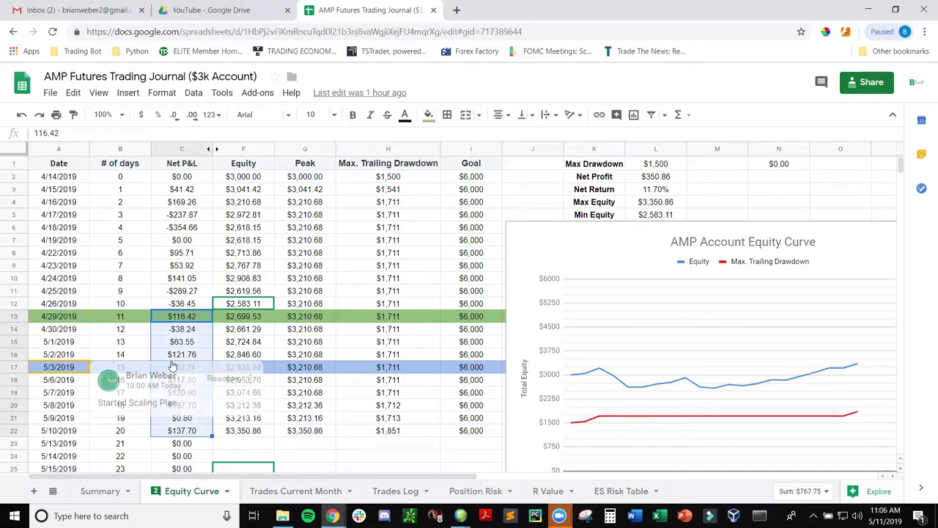
left_click(16, 366)
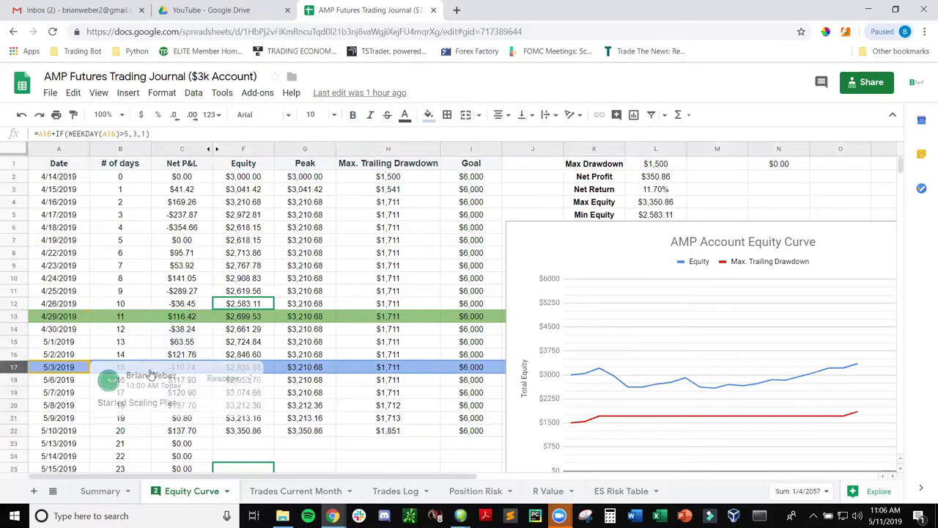
left_click(323, 370)
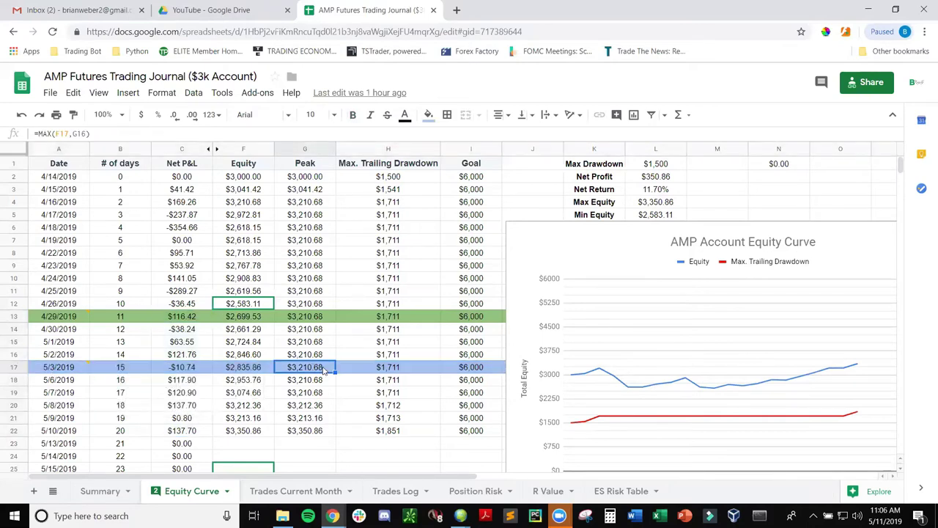
mouse_move(66, 369)
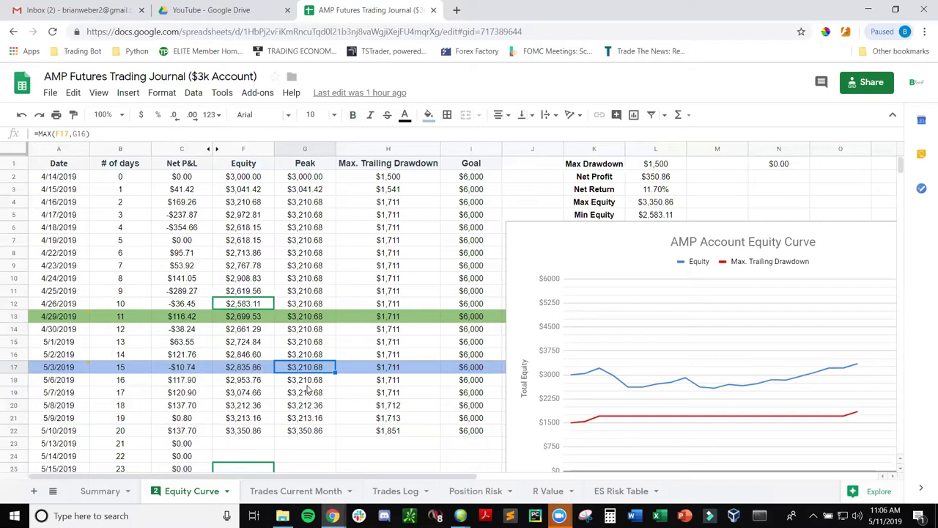
scroll(285, 363, "down", 5)
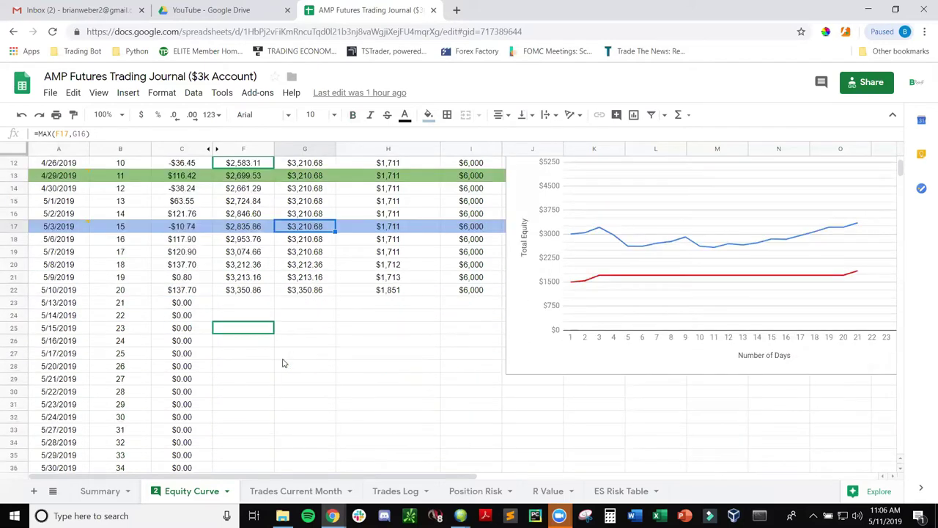
scroll(284, 363, "down", 1)
scroll(173, 385, "up", 3)
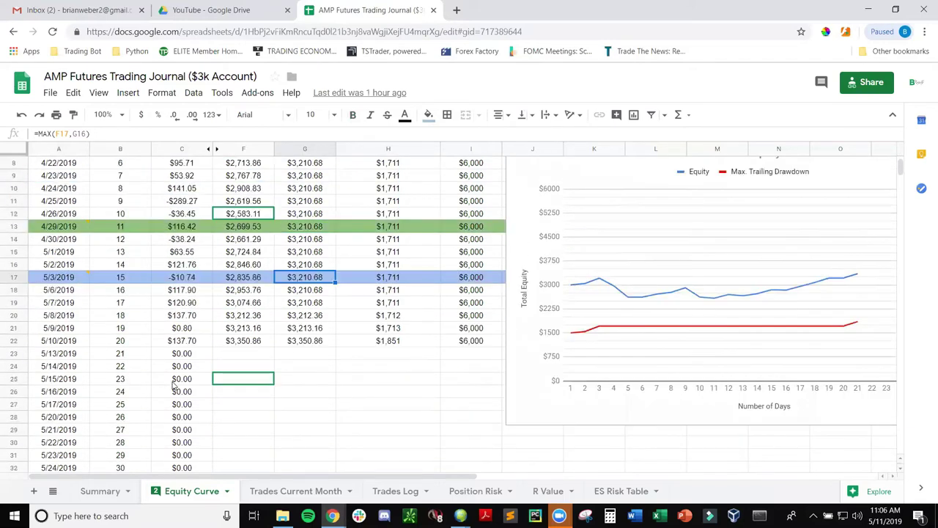
scroll(293, 286, "up", 1)
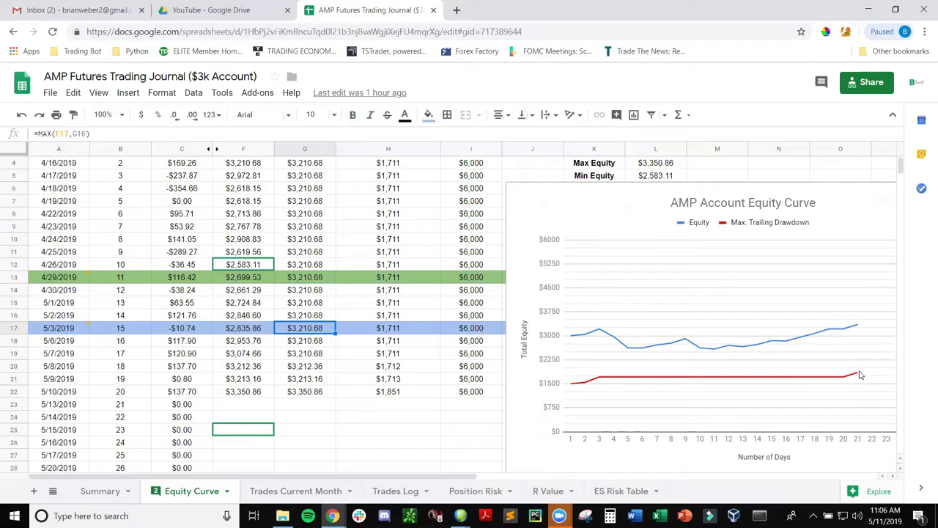
scroll(860, 374, "up", 1)
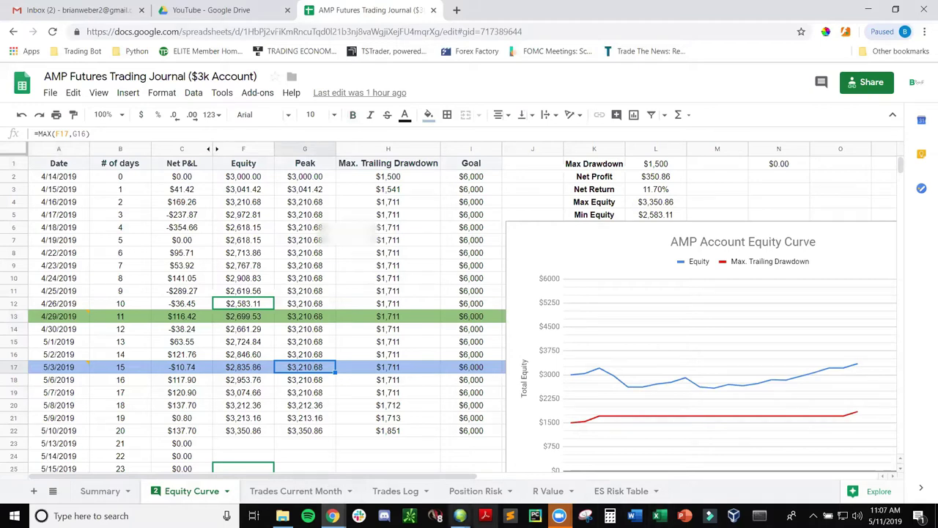
- Switch to the trading platform's Orders and Positions window, check the account value in the balance listing, and minimize the window
left_click(460, 515)
left_click(499, 474)
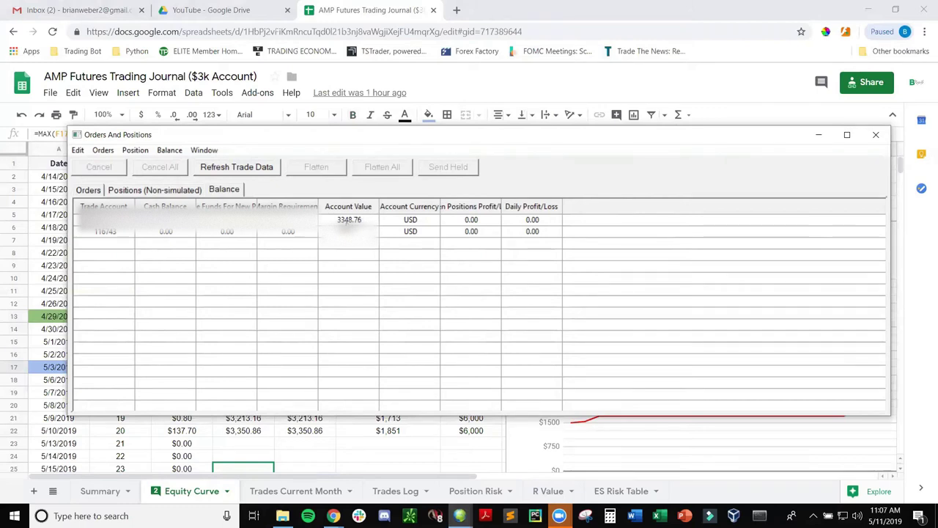
left_click(333, 220)
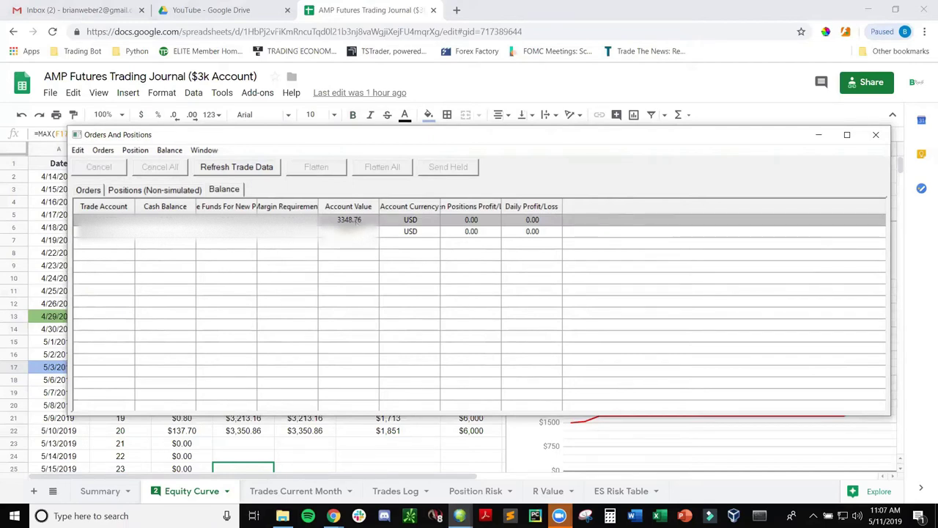
left_click(820, 136)
- On the Trades Current Month sheet, open the linked chart for trade 27, the ES long 5mins before open
left_click(316, 491)
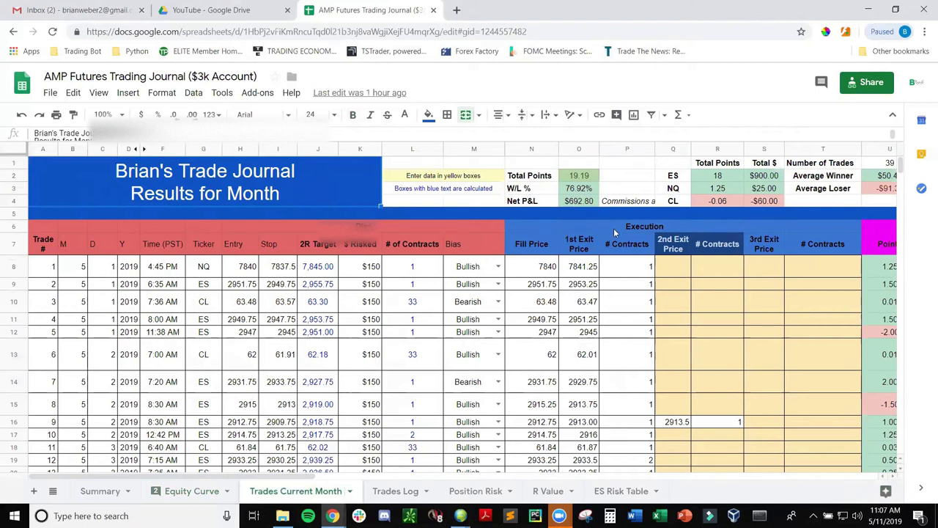
scroll(589, 370, "down", 3)
scroll(588, 370, "down", 10)
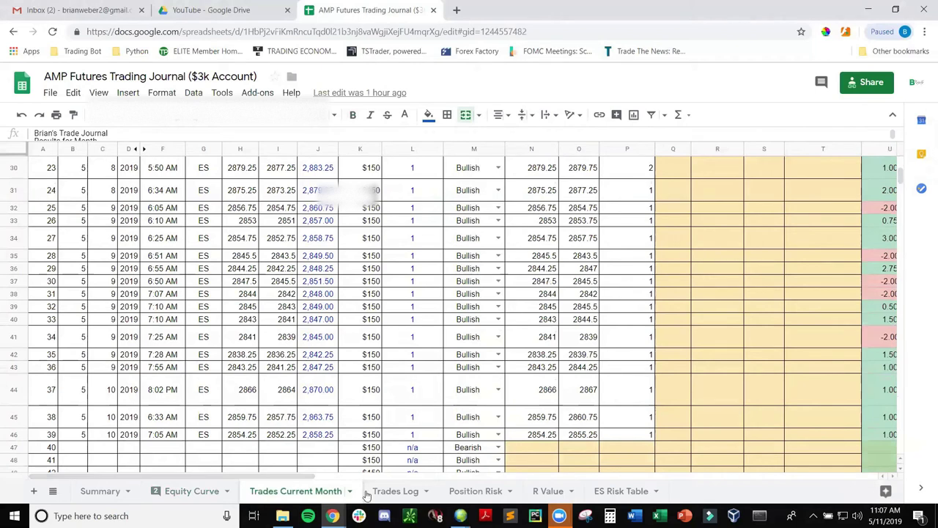
left_click_drag(308, 480, 419, 480)
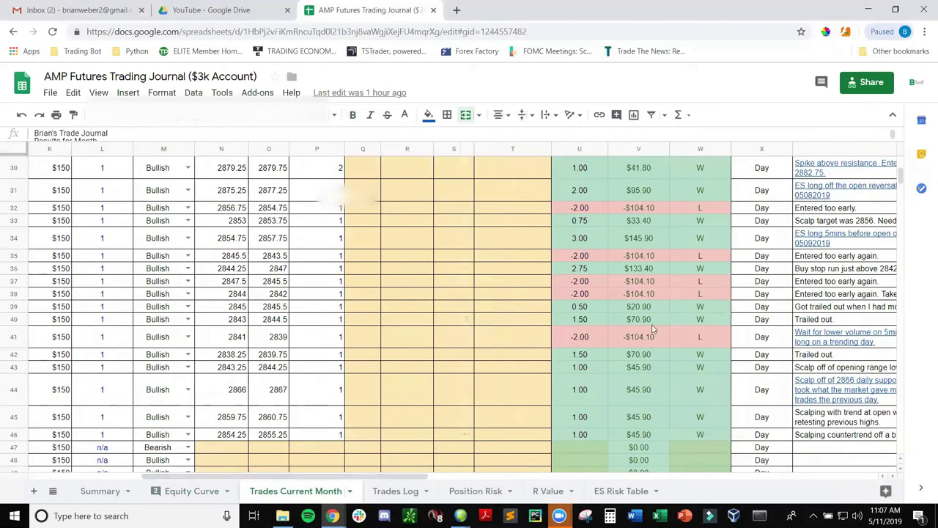
left_click(806, 244)
left_click(828, 217)
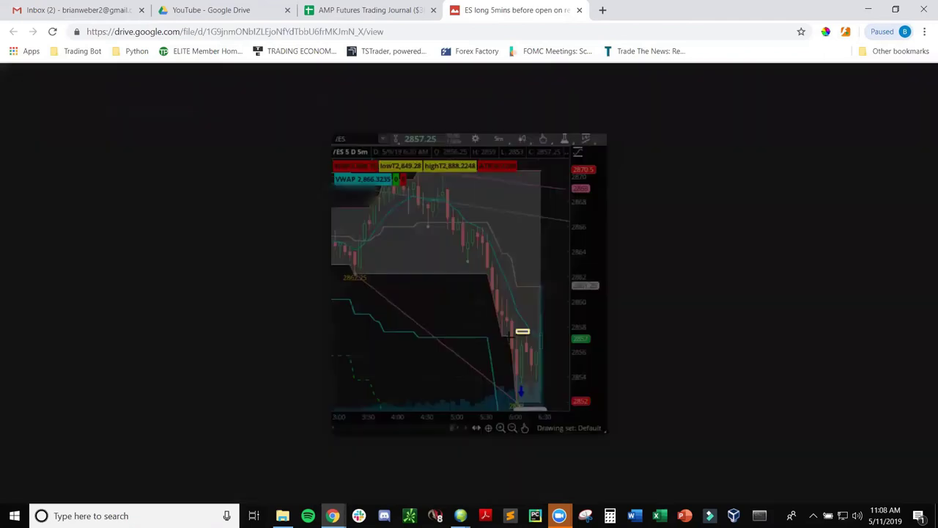
left_click_drag(510, 369, 537, 396)
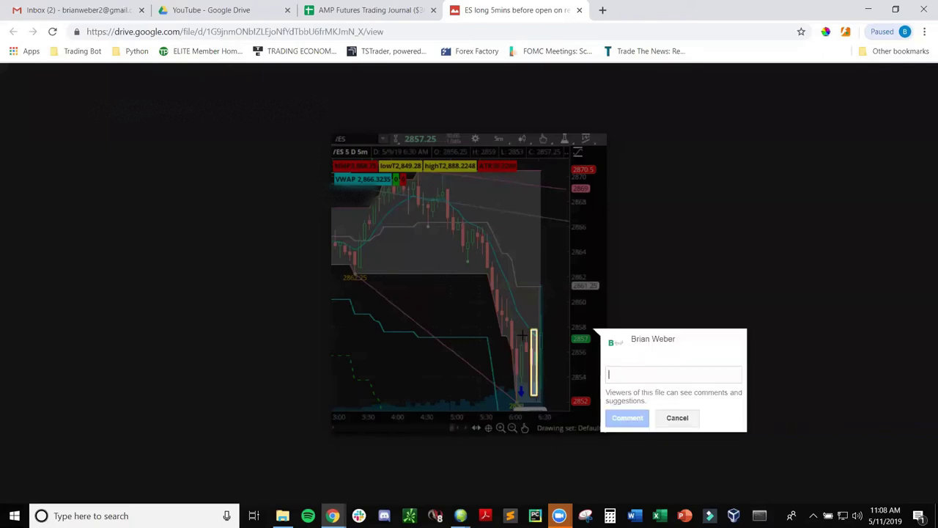
left_click(687, 418)
left_click_drag(519, 332, 536, 382)
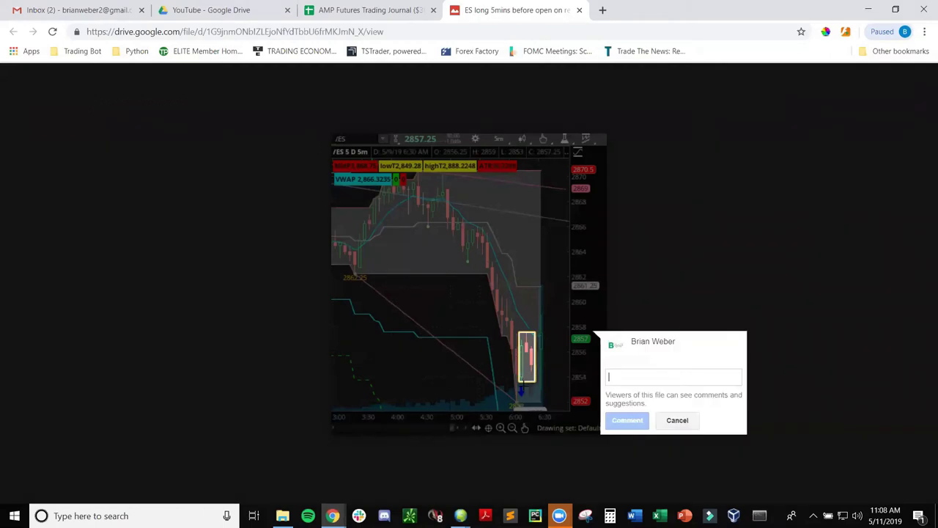
left_click(686, 421)
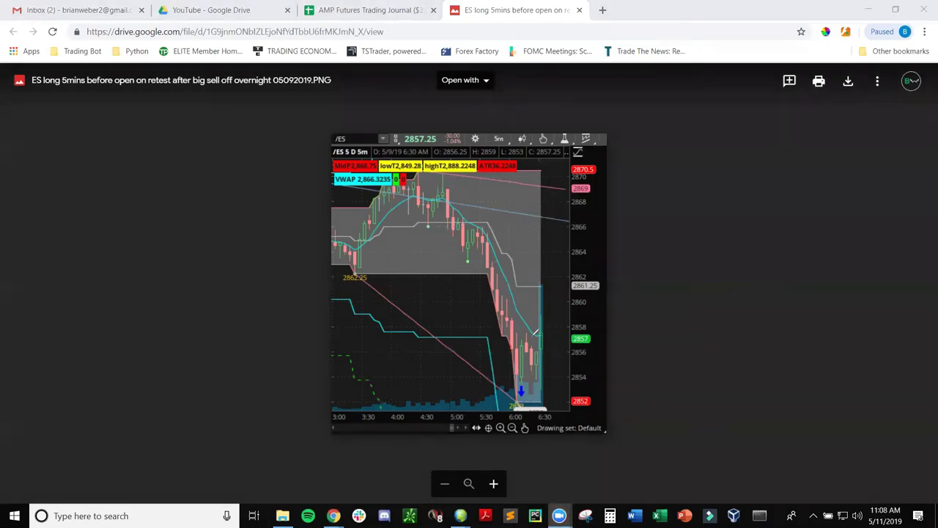
- Annotate the low, the retest and the bounce between 6:00 and 6:30 with freehand strokes, clear the markings and close the chart image
mouse_move(525, 365)
left_mouse_down()
mouse_move(513, 388)
mouse_move(530, 350)
mouse_move(537, 358)
left_mouse_up()
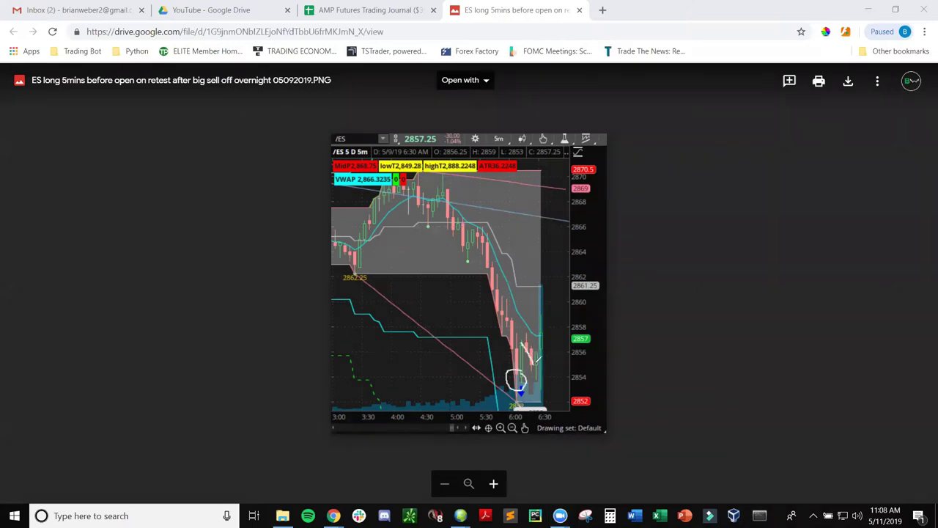
mouse_move(532, 377)
left_mouse_down()
mouse_move(527, 387)
mouse_move(538, 374)
left_mouse_up()
mouse_move(540, 381)
left_mouse_down()
mouse_move(527, 384)
mouse_move(552, 384)
left_mouse_up()
mouse_move(529, 316)
left_mouse_down()
mouse_move(546, 364)
mouse_move(555, 295)
left_mouse_up()
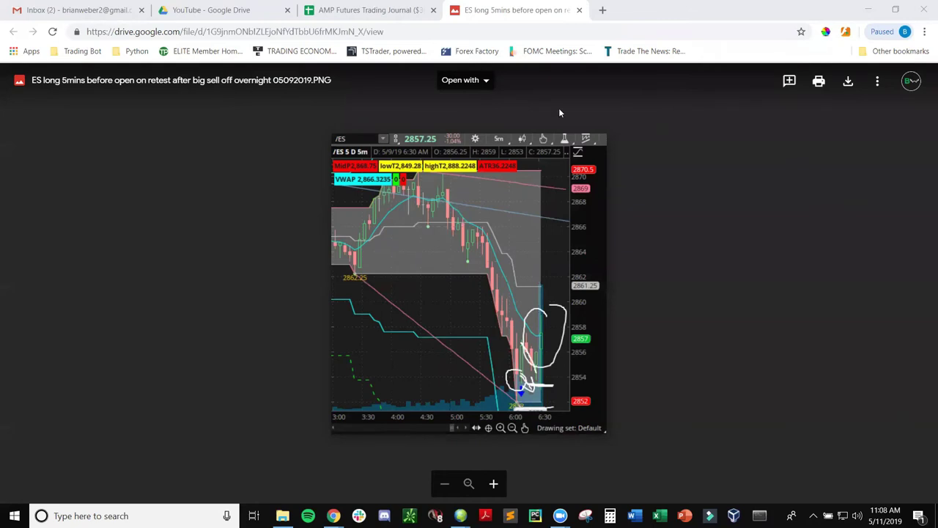
key("Escape")
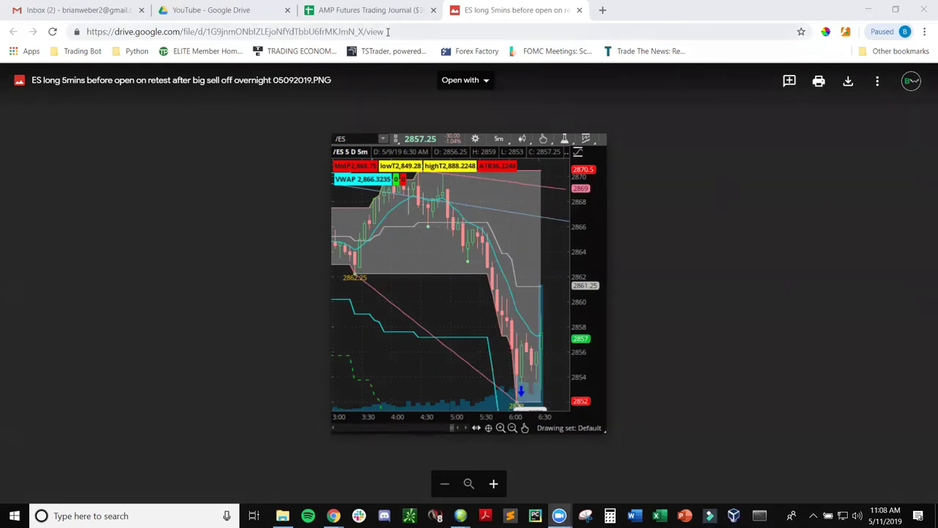
left_click(579, 9)
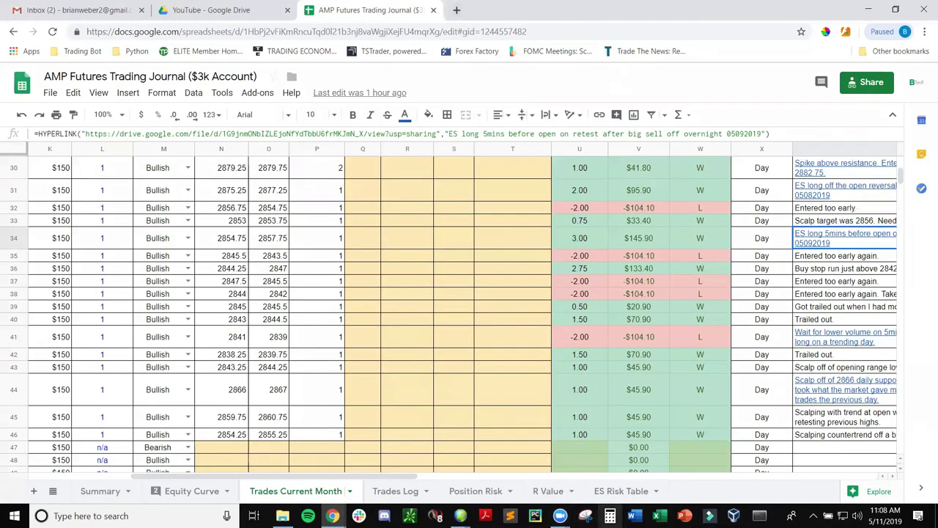
- Open the chart linked in the notes of trade 37, the scalp off of 2866 daily support
left_click_drag(448, 478, 392, 470)
scroll(396, 469, "right", 5)
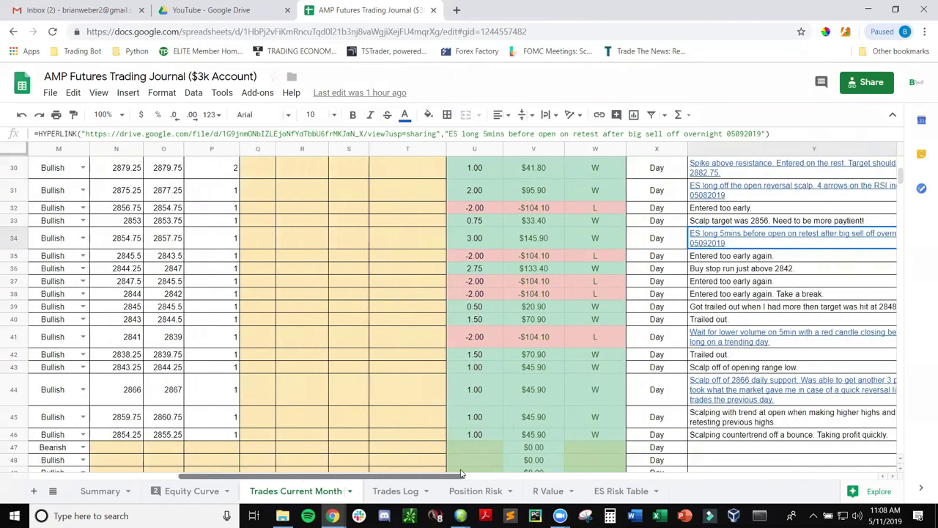
left_click(764, 395)
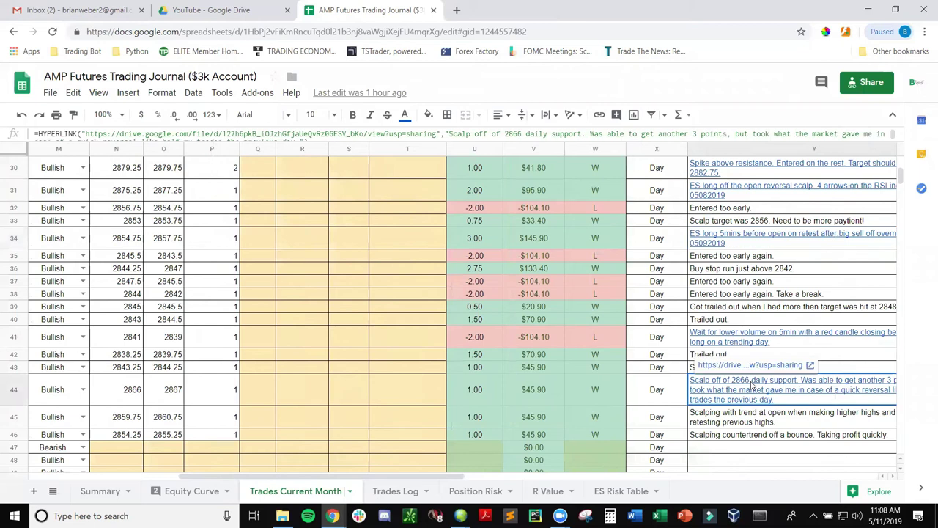
left_click(750, 371)
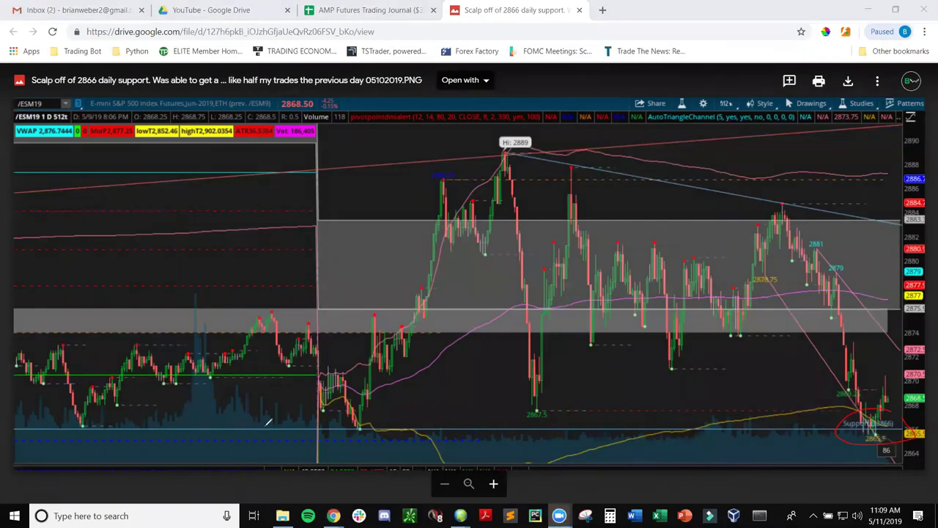
- Draw a freehand line along the 2866 support level across the chart and circle the latest lows and the area above them
mouse_move(81, 420)
left_mouse_down()
mouse_move(264, 431)
mouse_move(925, 410)
left_mouse_up()
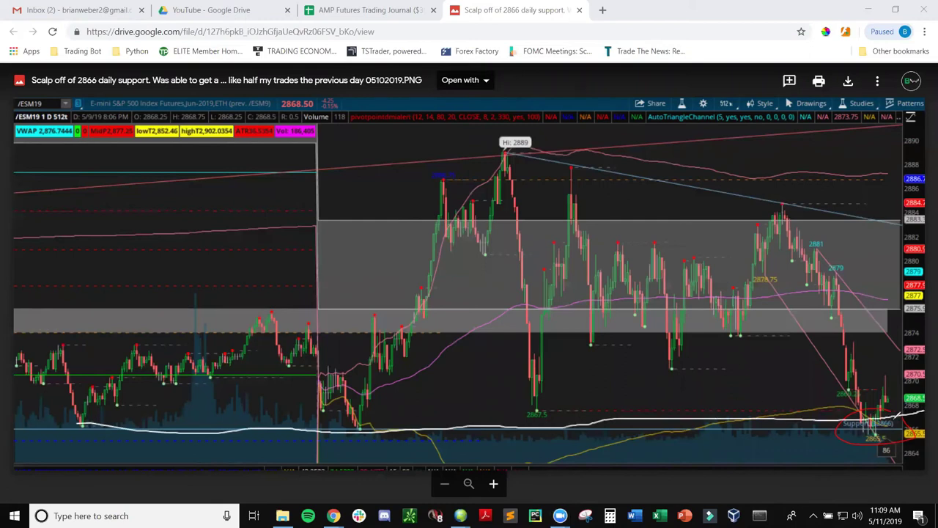
mouse_move(885, 419)
left_mouse_down()
mouse_move(858, 418)
mouse_move(885, 441)
left_mouse_up()
mouse_move(884, 379)
left_mouse_down()
mouse_move(851, 384)
mouse_move(866, 395)
mouse_move(879, 379)
left_mouse_up()
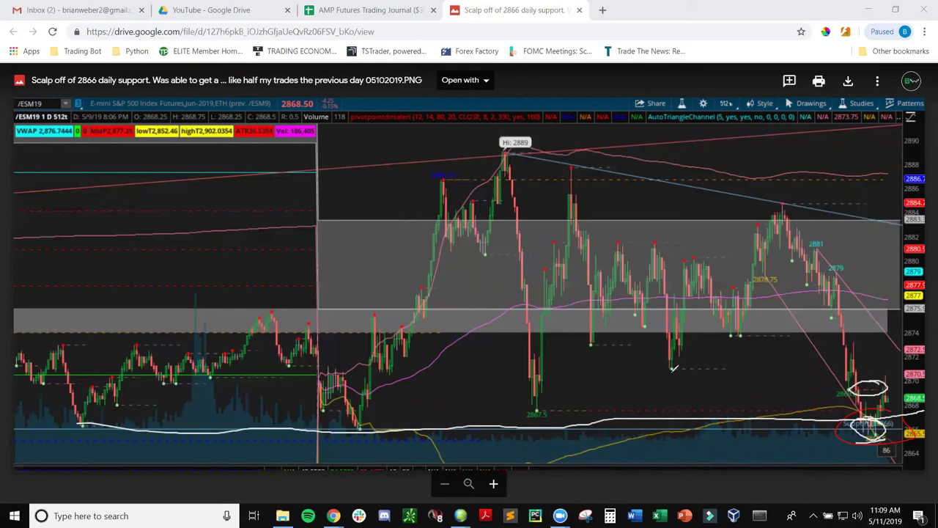
- Mark the earlier swing-low levels with horizontal strokes, re-circle the support entry, clear all markings and close the chart image
left_click_drag(670, 369, 831, 369)
mouse_move(613, 338)
left_mouse_down()
mouse_move(896, 338)
mouse_move(614, 335)
mouse_move(867, 337)
left_mouse_up()
mouse_move(587, 427)
left_mouse_down()
mouse_move(787, 432)
mouse_move(910, 418)
mouse_move(867, 403)
left_mouse_up()
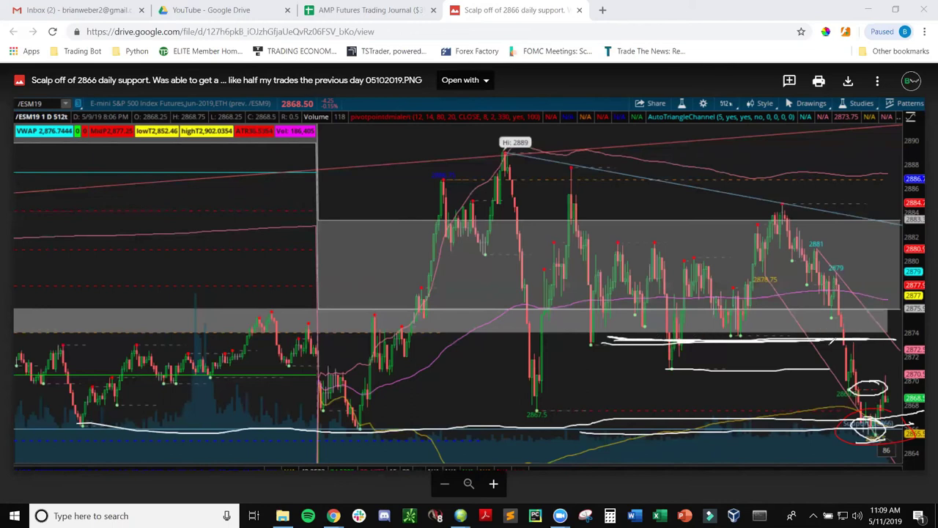
left_click_drag(843, 339, 864, 339)
mouse_move(883, 411)
left_mouse_down()
mouse_move(840, 424)
mouse_move(886, 416)
left_mouse_up()
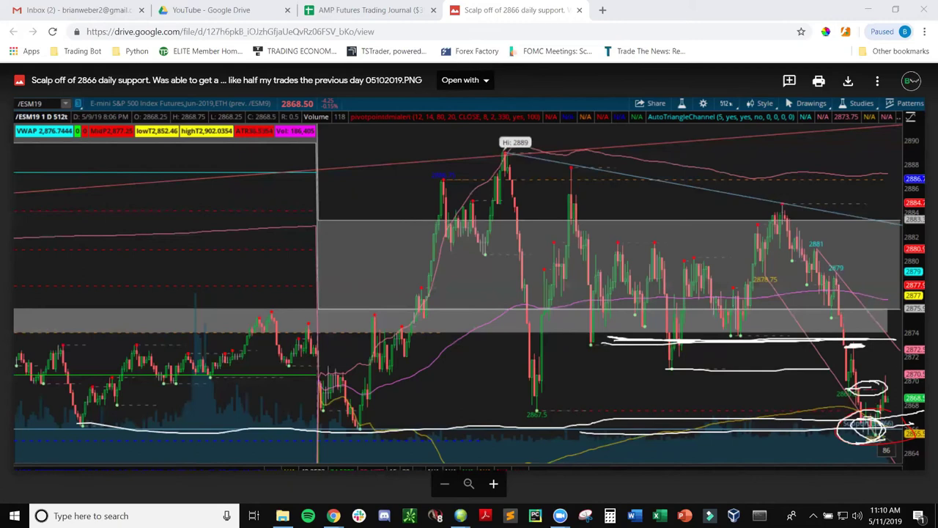
key("e")
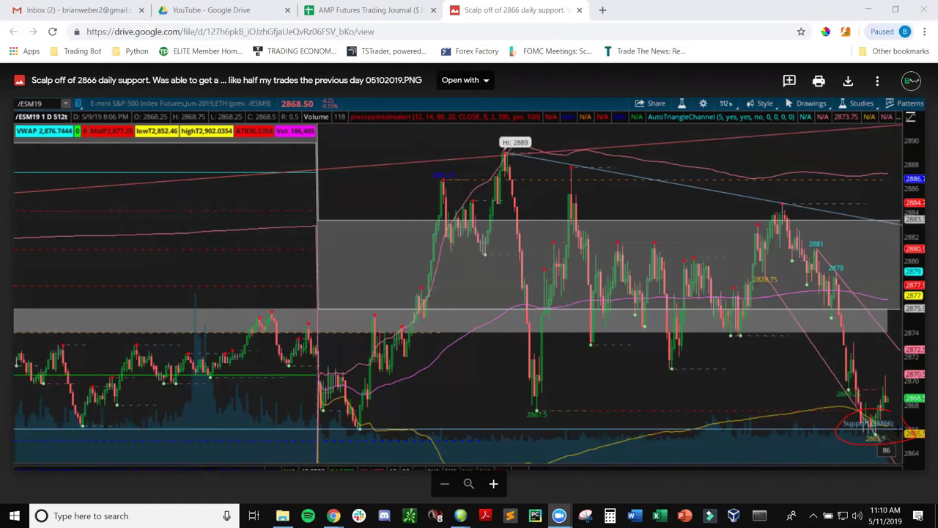
left_click(578, 11)
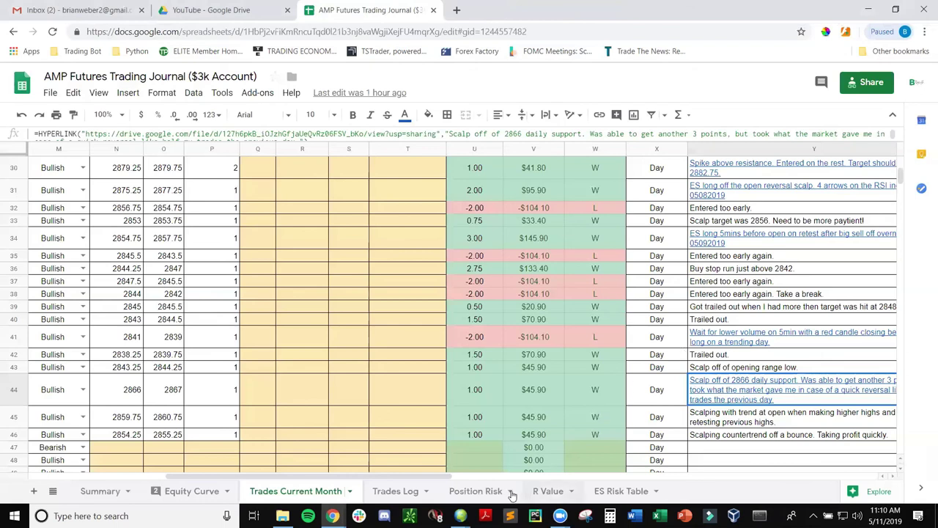
- Sketch a rising and falling price path ending in a down arrow over the trades list, underline trade 27's $150 risk, and clear the drawing
left_click_drag(411, 475, 350, 475)
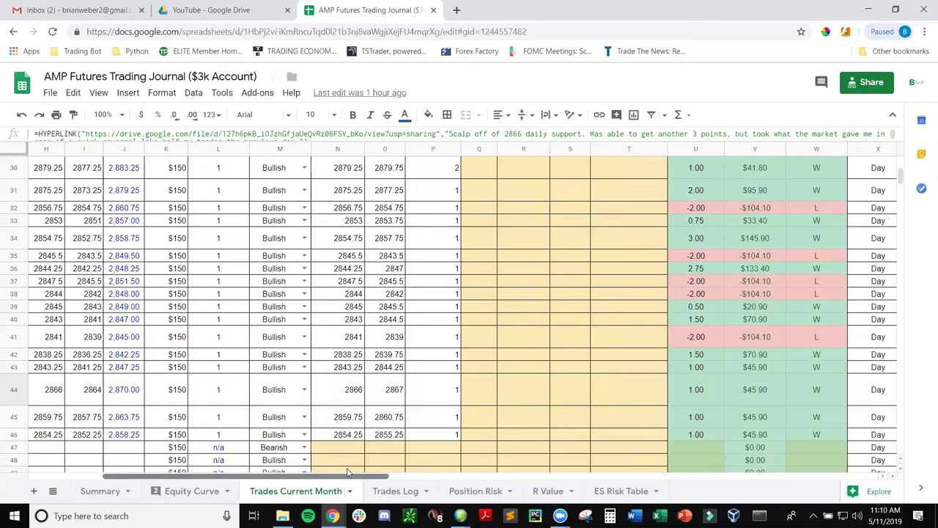
left_click_drag(349, 471, 295, 477)
left_click_drag(305, 475, 329, 474)
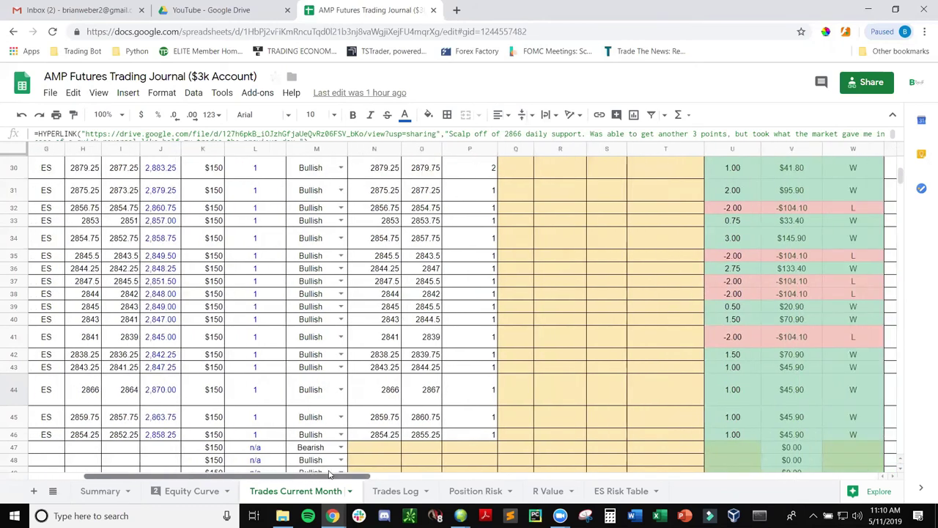
scroll(329, 475, "left", 6)
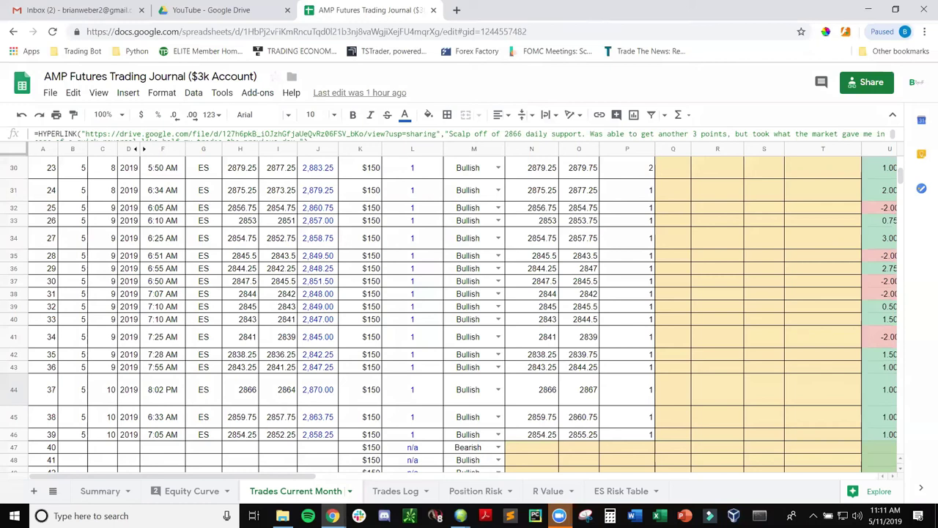
mouse_move(419, 389)
left_mouse_down()
mouse_move(486, 294)
mouse_move(498, 255)
left_mouse_up()
mouse_move(331, 246)
left_mouse_down()
mouse_move(376, 240)
mouse_move(352, 243)
left_mouse_up()
mouse_move(496, 256)
left_mouse_down()
mouse_move(522, 229)
mouse_move(538, 236)
mouse_move(565, 306)
mouse_move(597, 251)
mouse_move(686, 435)
mouse_move(689, 407)
left_mouse_up()
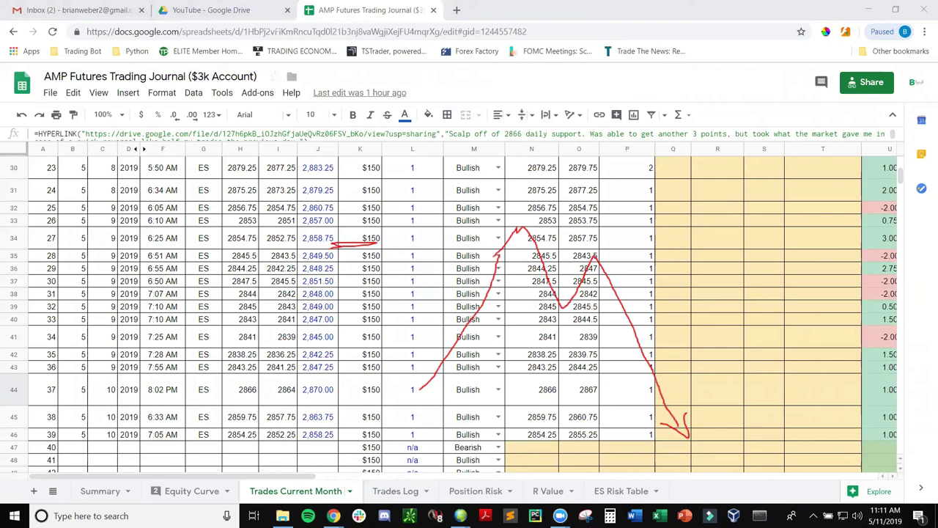
key("Escape")
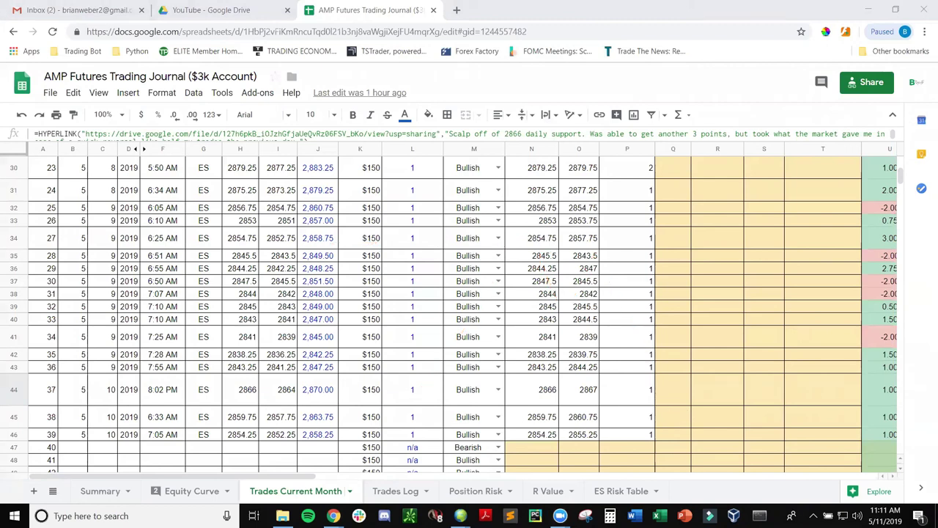